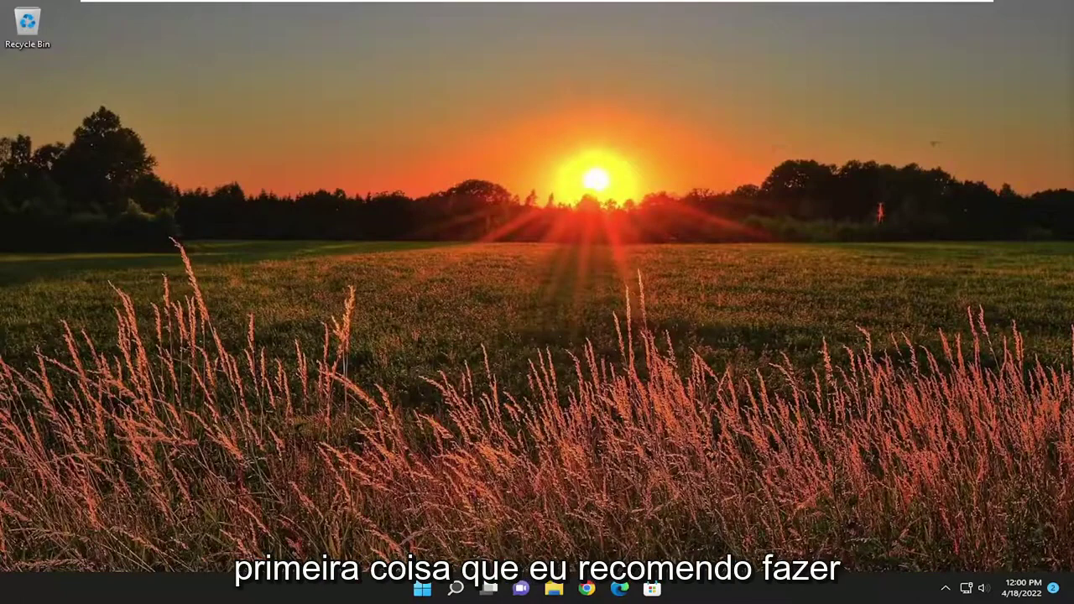
- Open Control Panel from search, view items as Large icons, and open Mouse settings
left_click(454, 589)
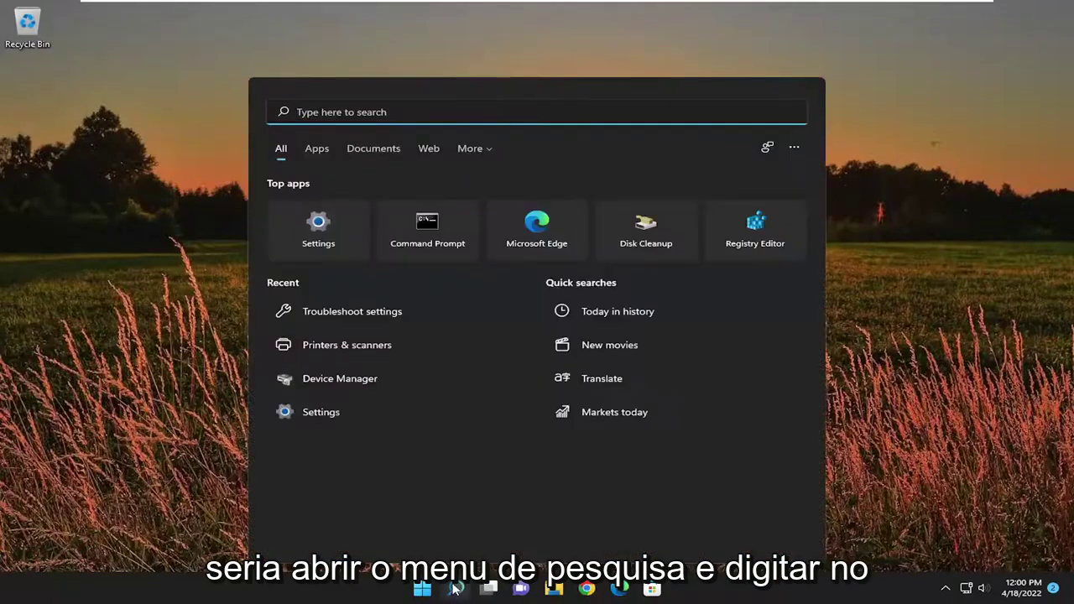
type("control panel")
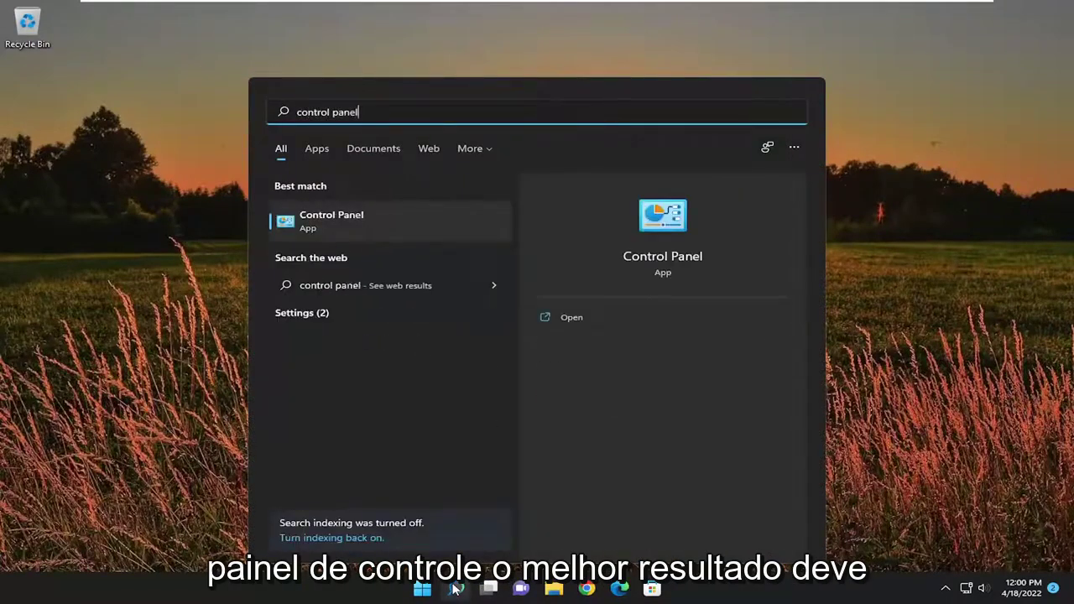
left_click(308, 224)
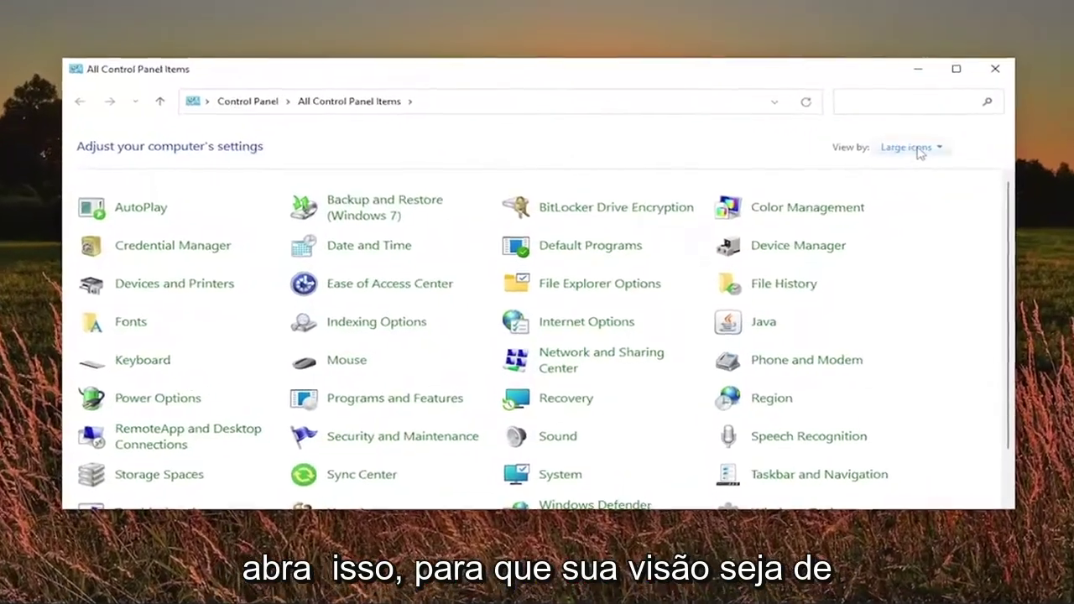
left_click(871, 171)
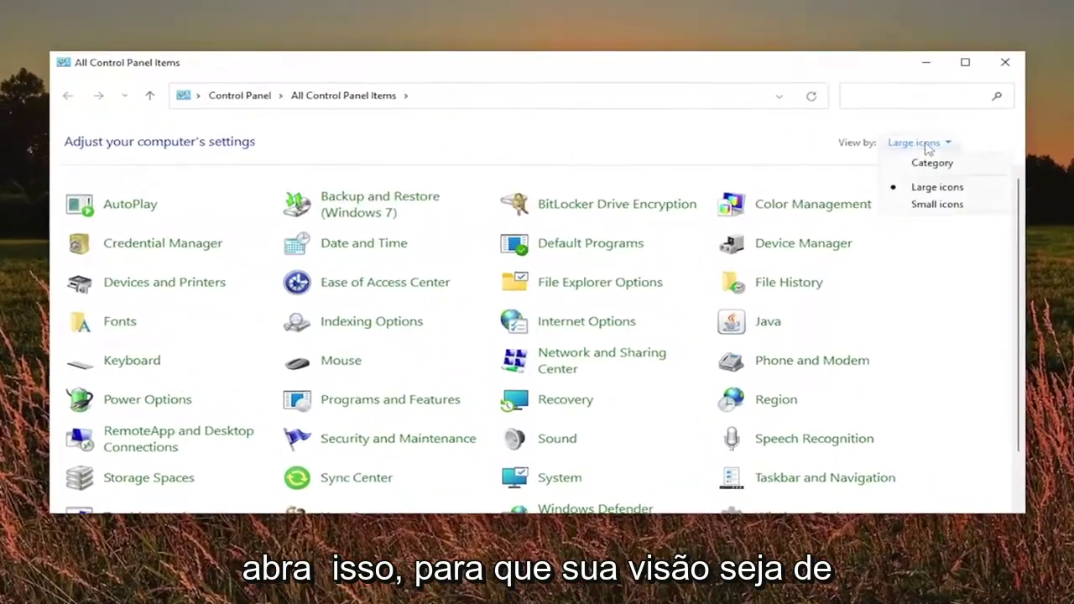
left_click(922, 186)
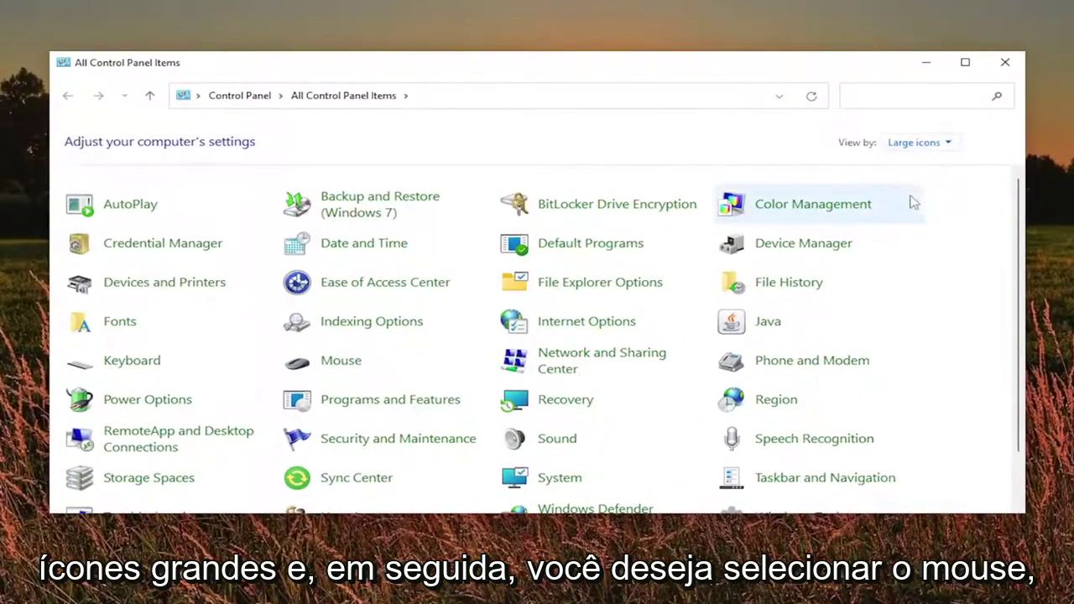
left_click(343, 367)
- Centre the Mouse Properties window and reset the Normal Select pointer to its default
left_click_drag(142, 0, 578, 94)
left_click(445, 121)
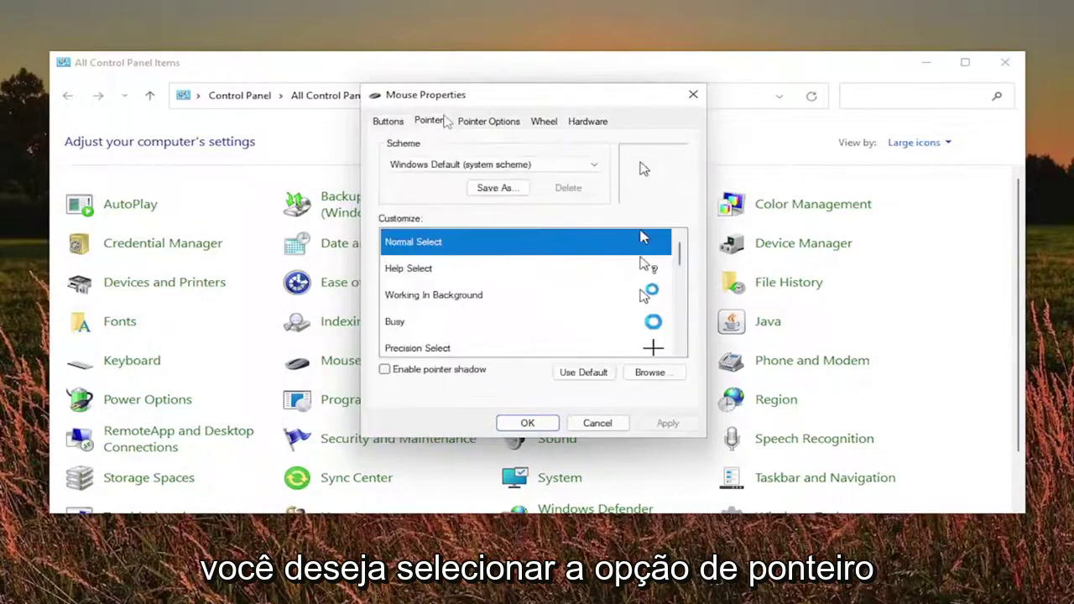
left_click(588, 373)
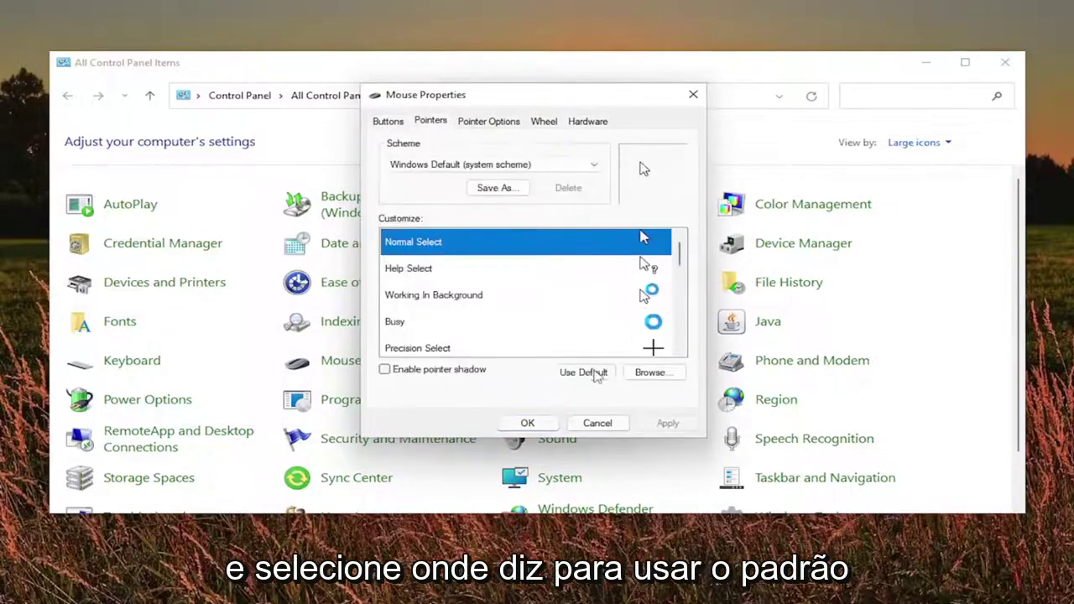
- Look through the Pointer Options, Wheel, Hardware and Buttons tabs
left_click(500, 123)
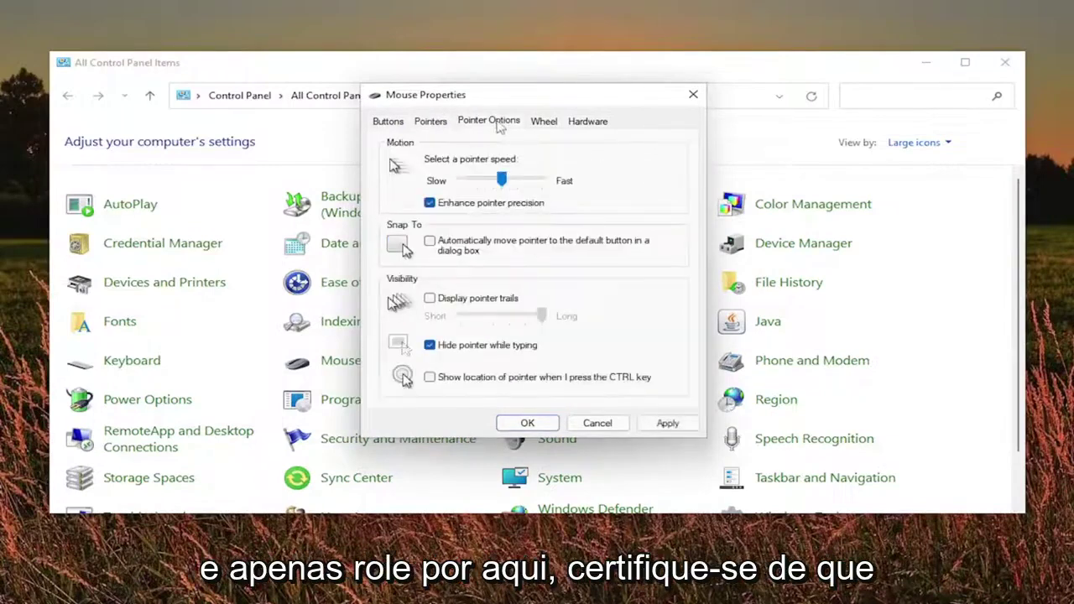
left_click(543, 122)
left_click(579, 123)
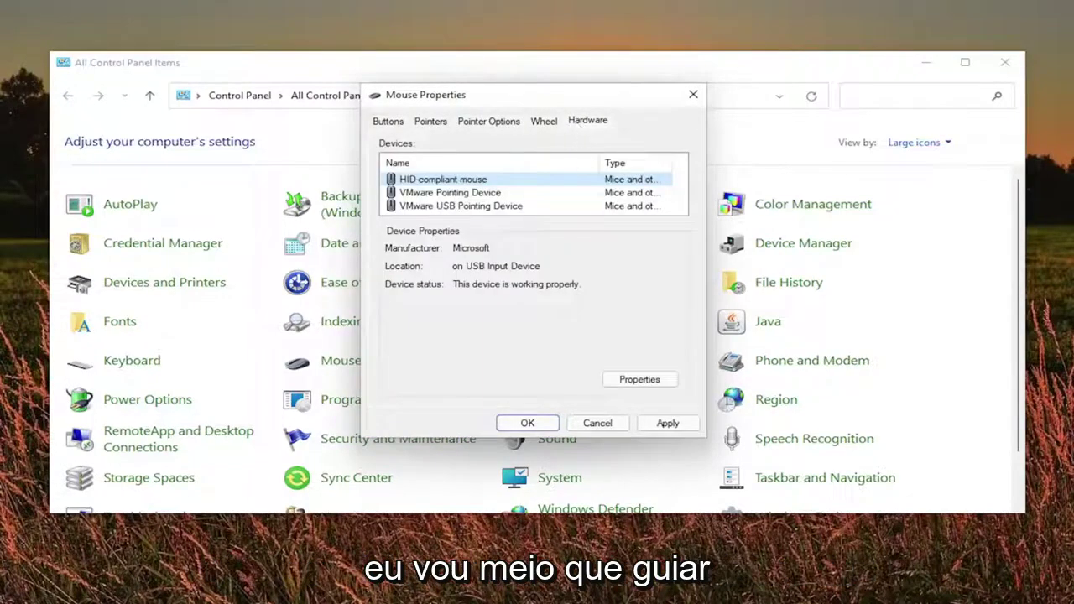
left_click(388, 122)
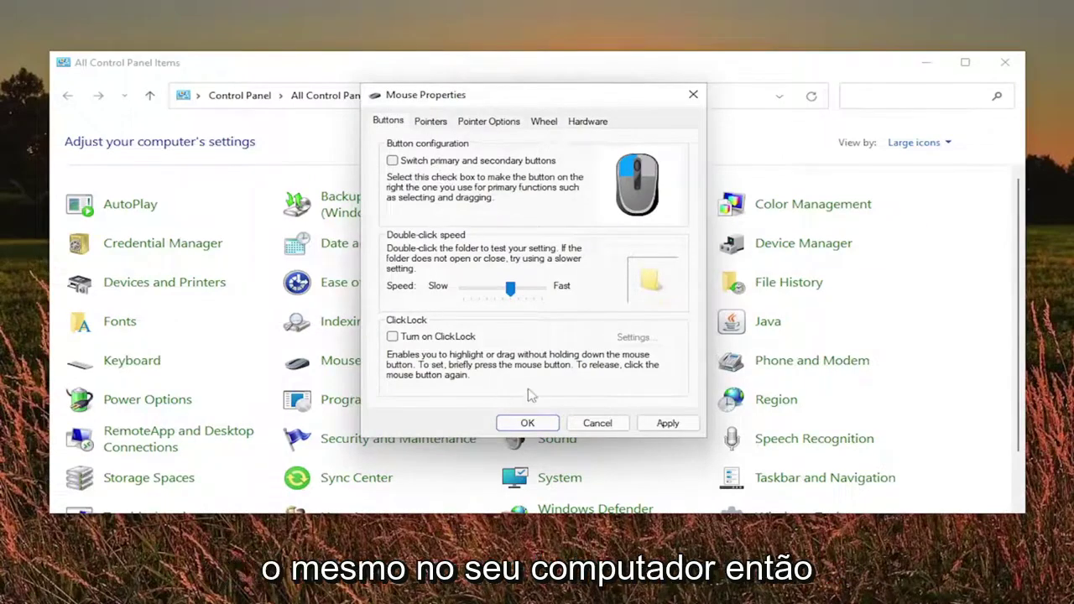
- Check the mid-level double-click speed and the Pointers, Pointer Options, Wheel and Hardware tabs, then confirm with OK
left_click(510, 290)
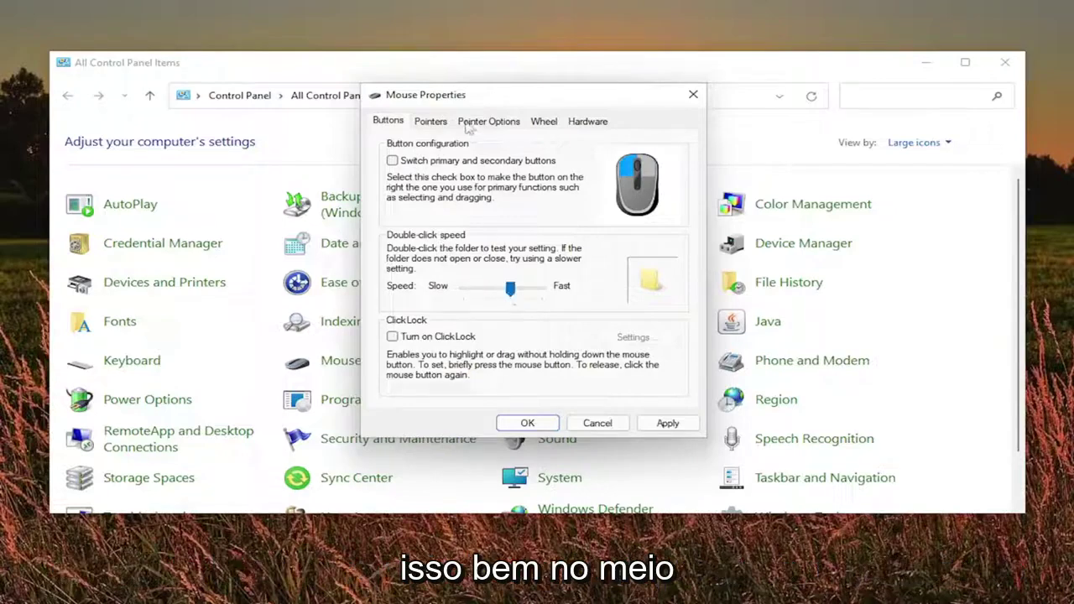
left_click(446, 122)
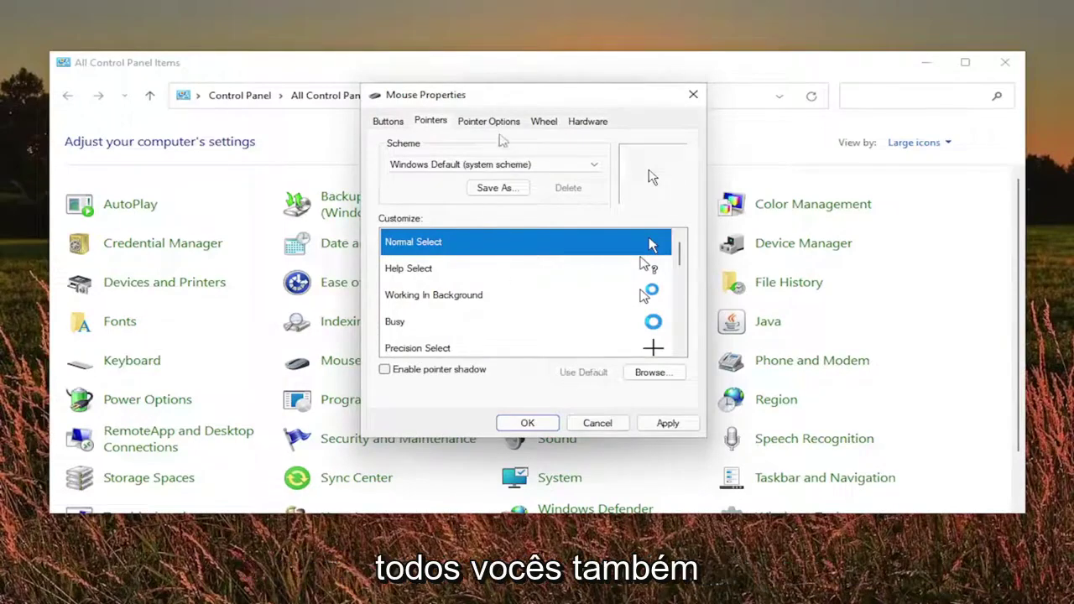
left_click(495, 122)
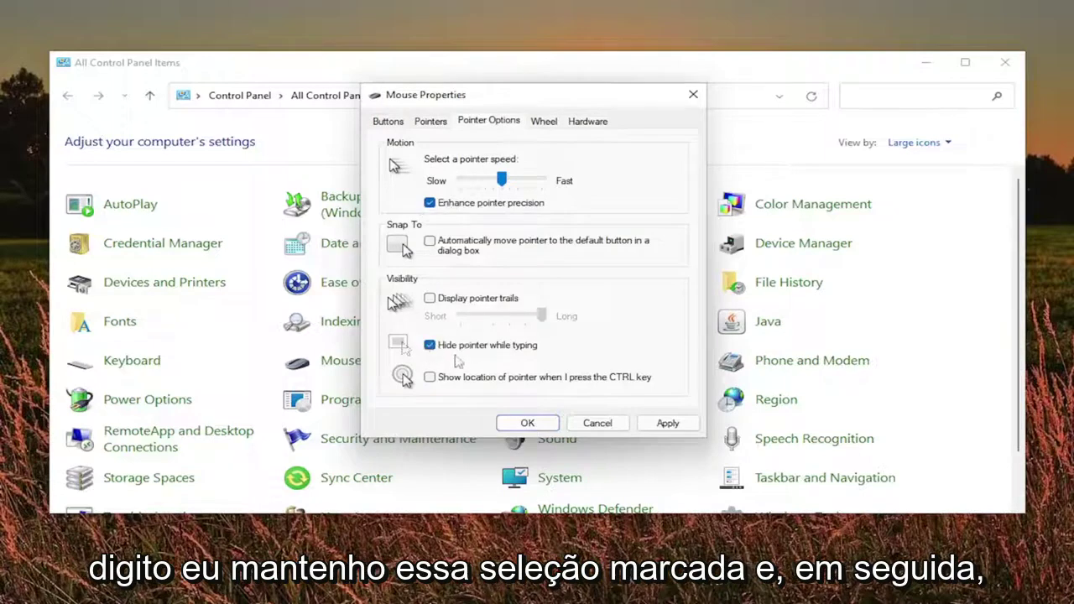
left_click(543, 123)
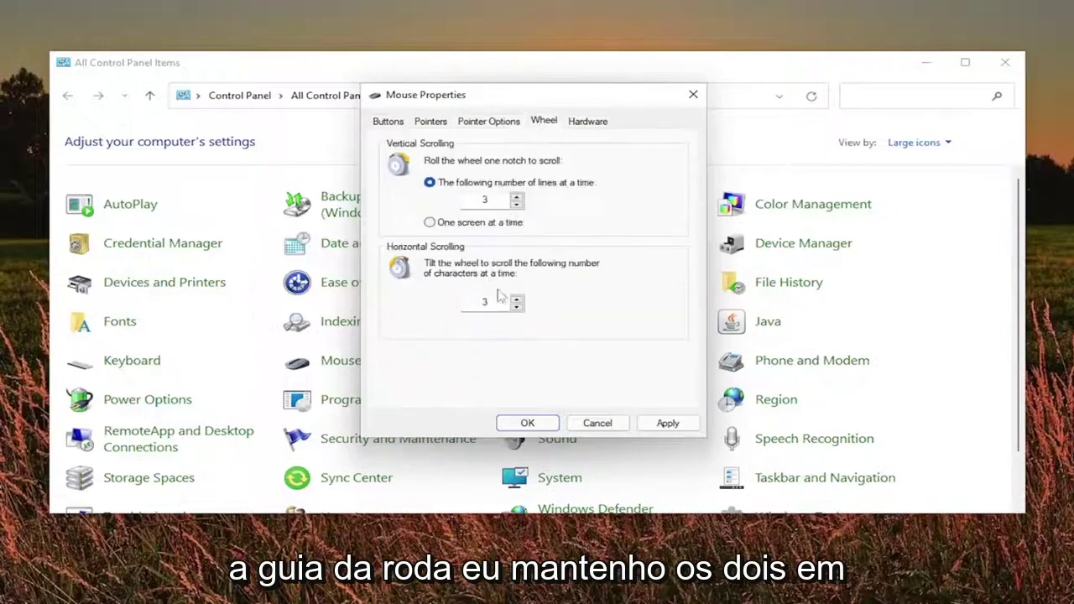
left_click(587, 121)
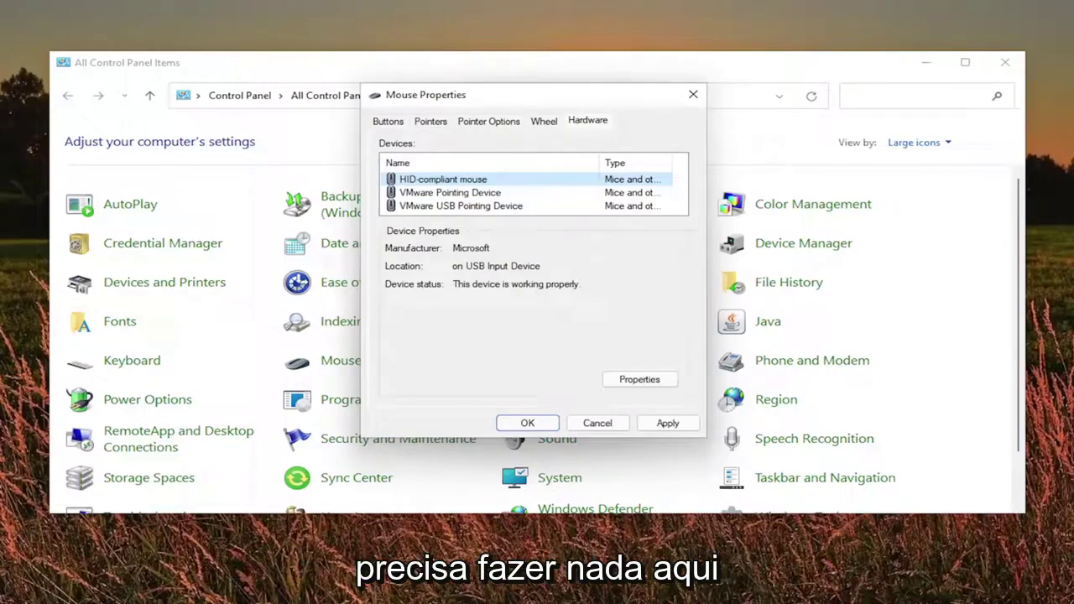
left_click(527, 423)
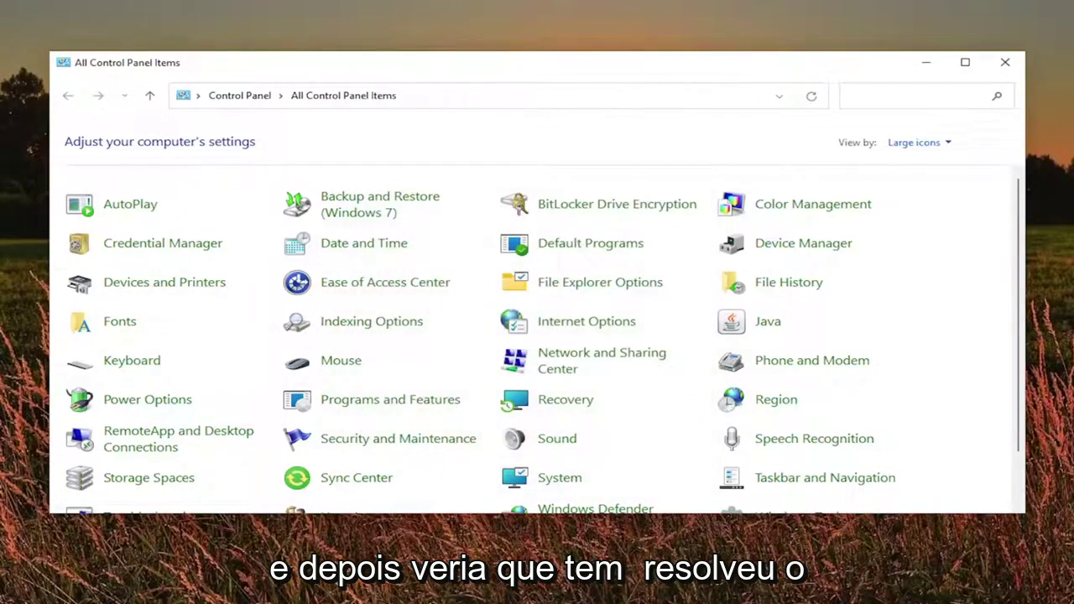
- Close Control Panel and launch Command Prompt as administrator, approving the elevation prompt
left_click(1004, 63)
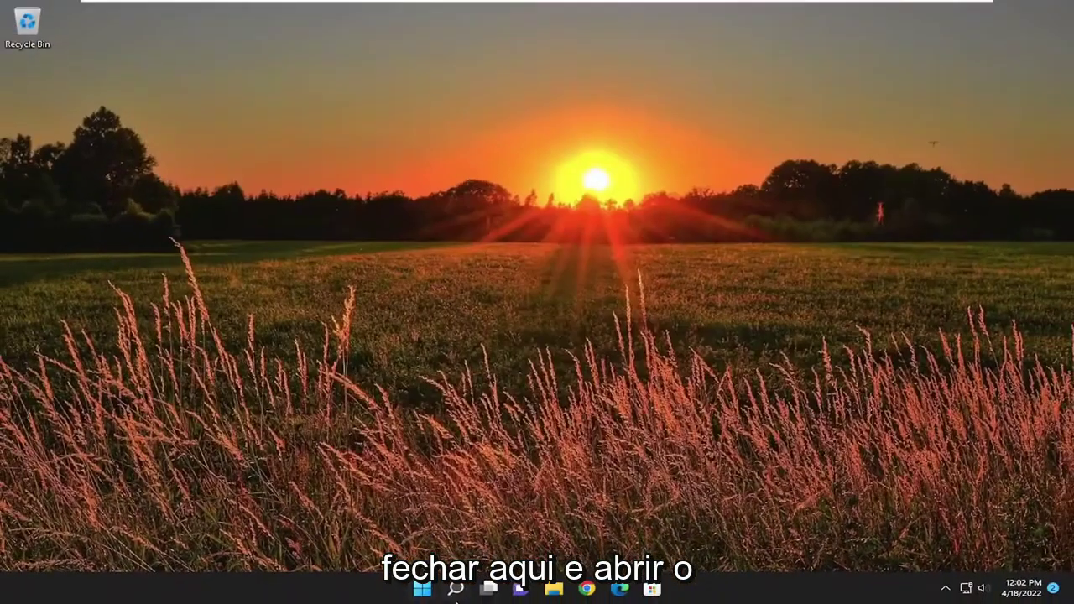
left_click(454, 593)
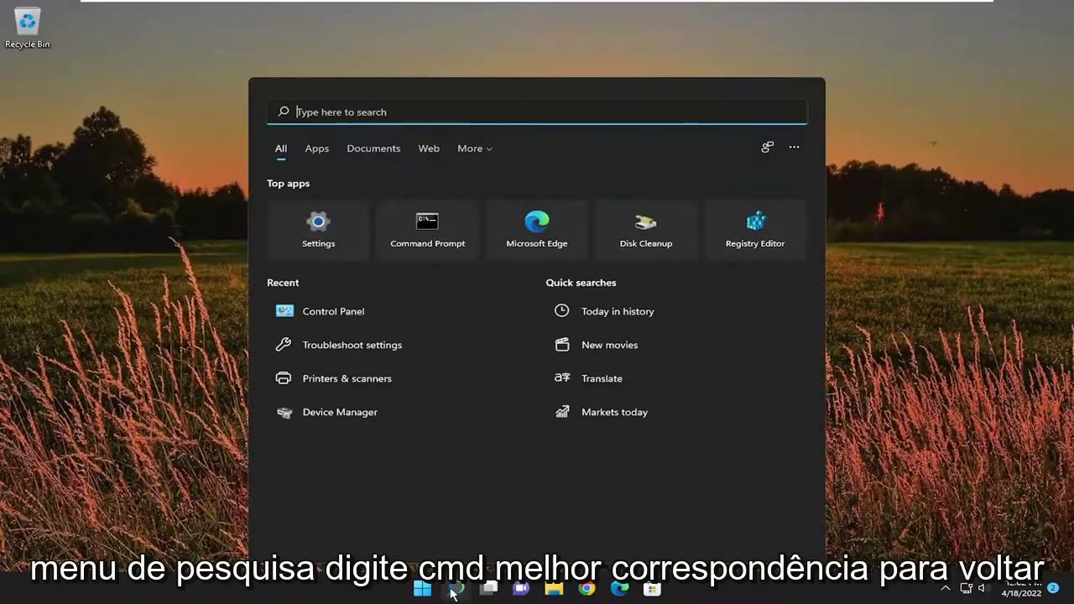
type("cmd")
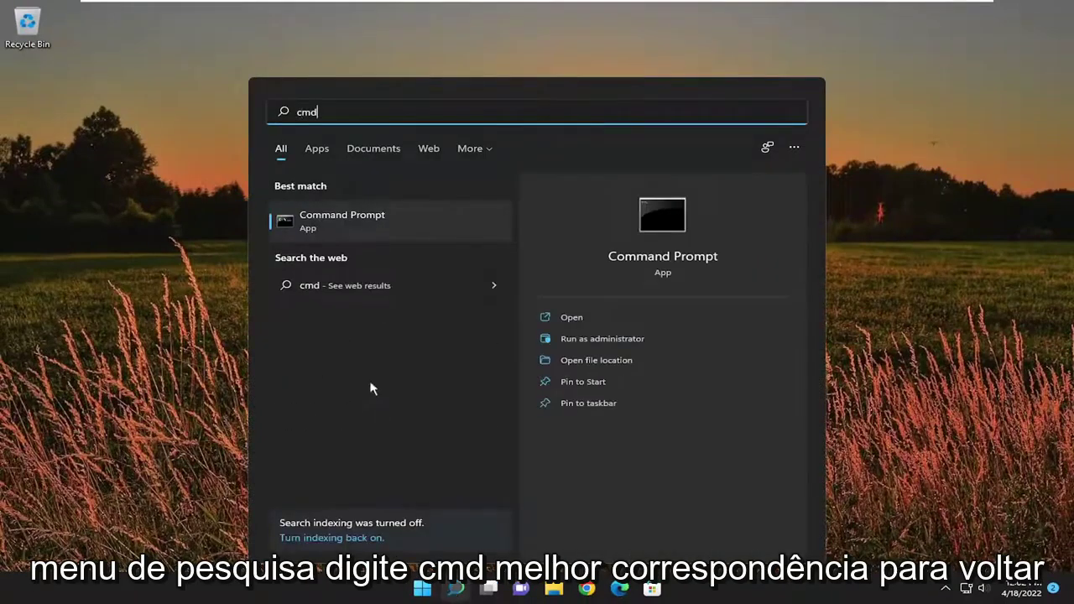
right_click(347, 224)
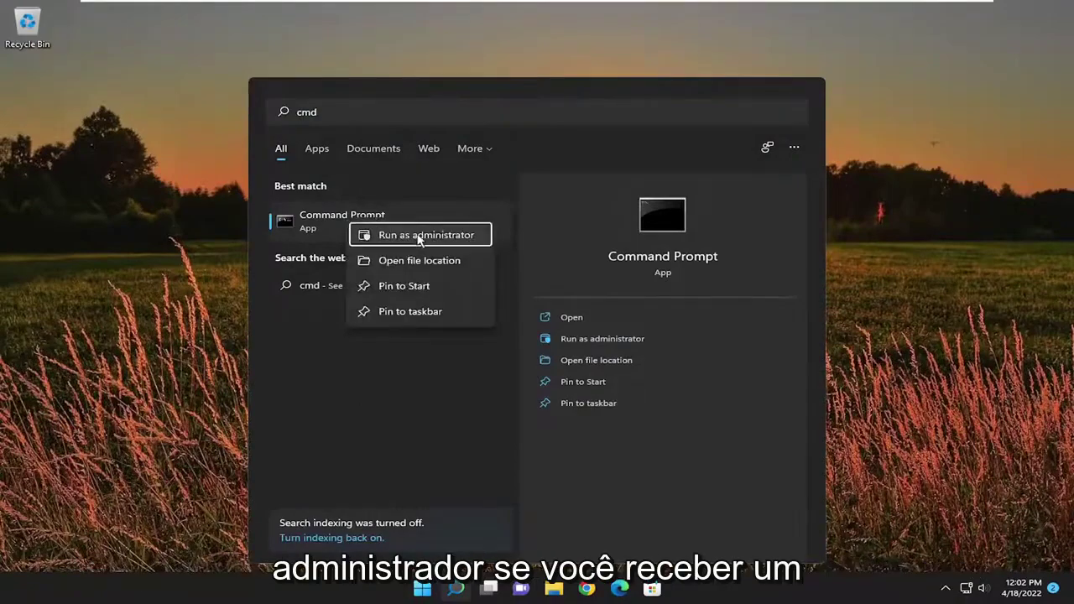
left_click(412, 236)
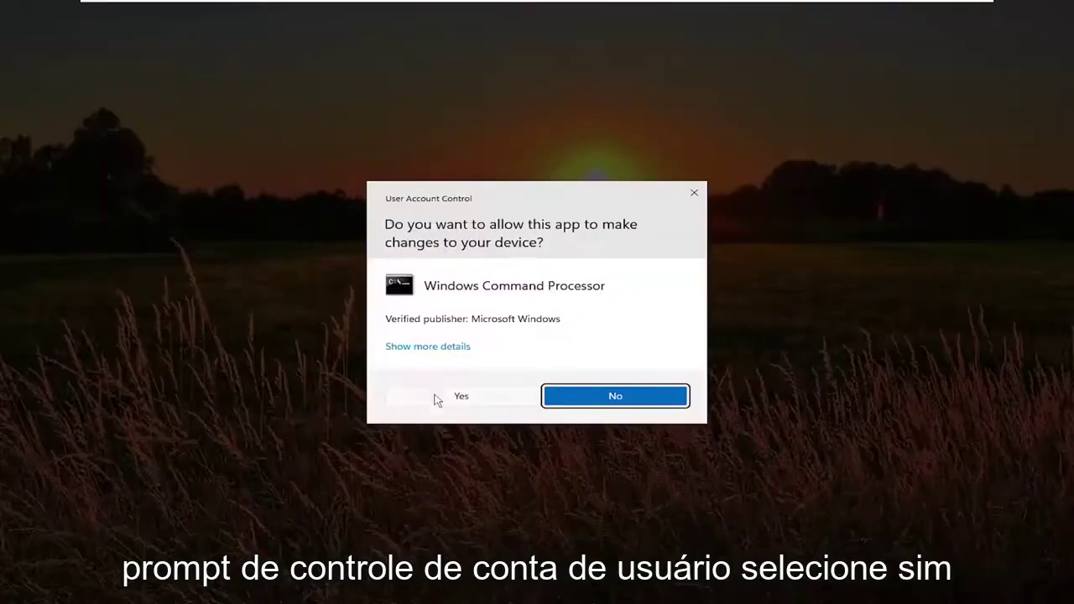
left_click(444, 399)
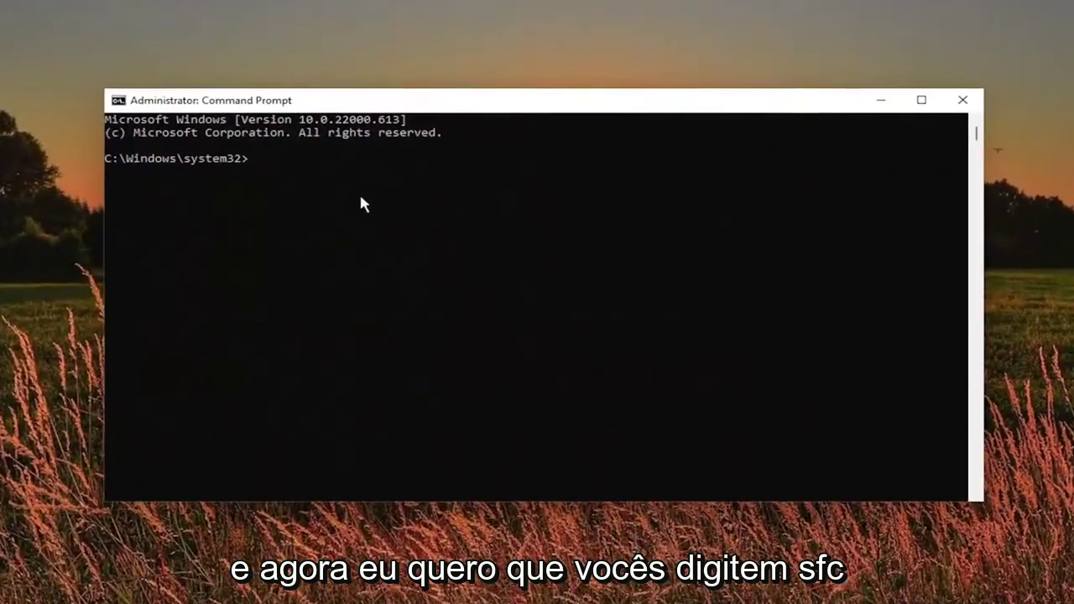
- Run sfc /scannow at the administrator prompt and let verification reach 100%
type("sfc /scann")
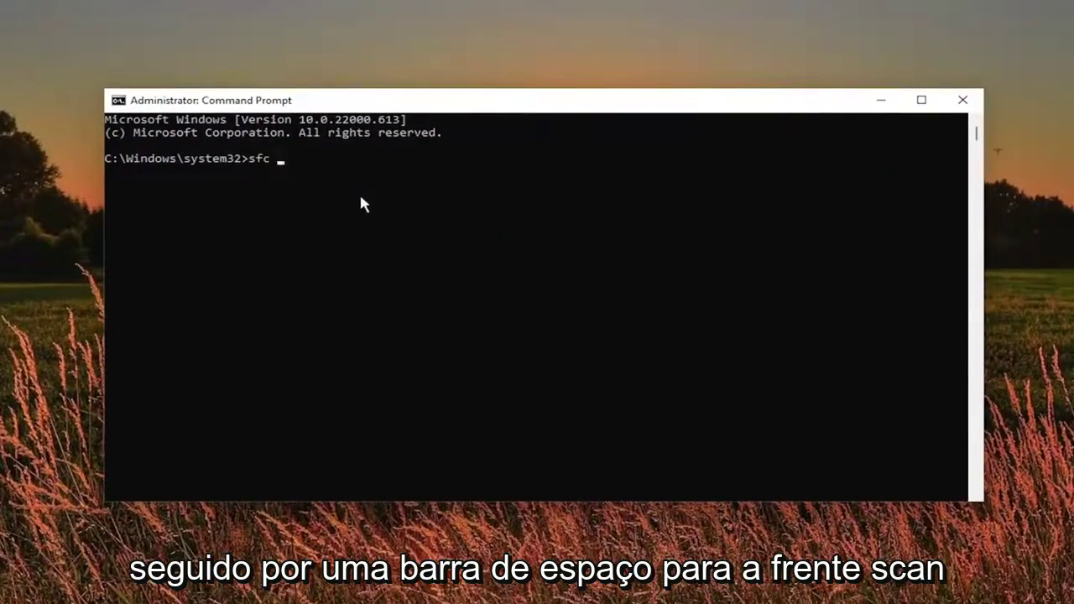
type("ow")
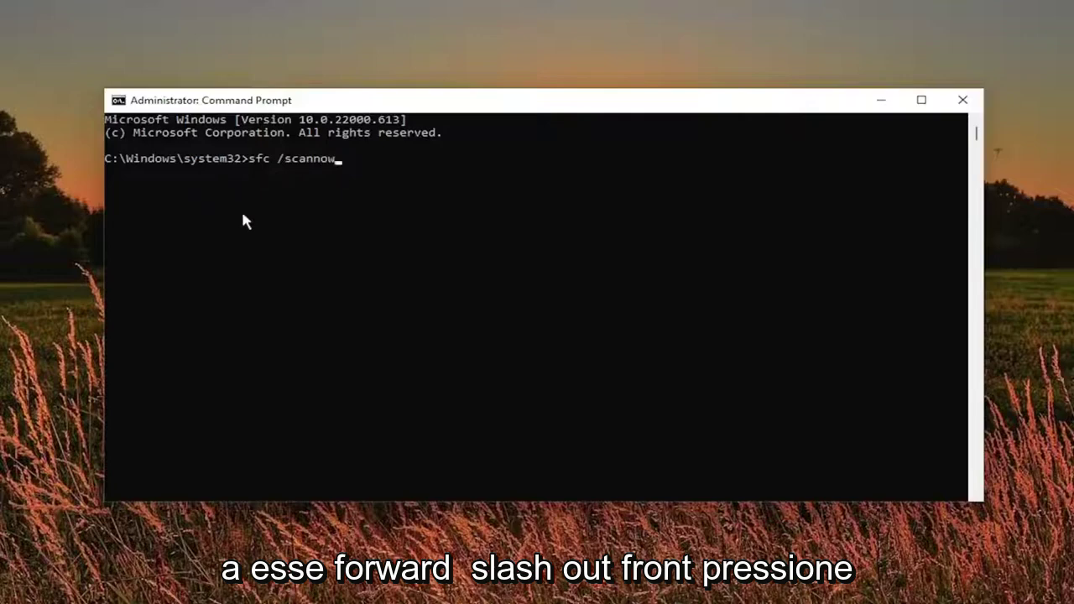
key("Return")
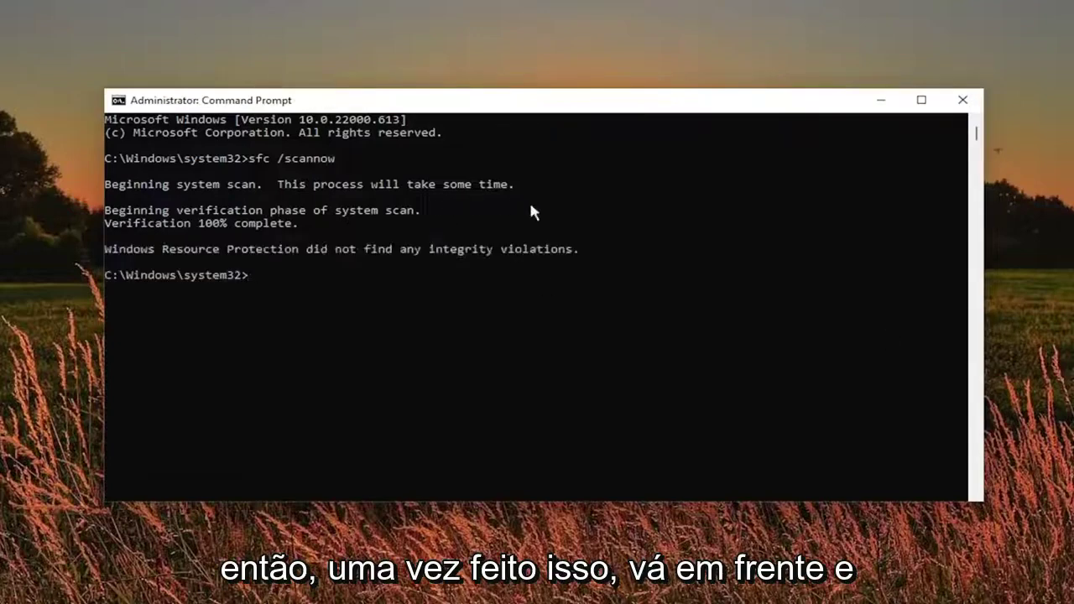
- Close Command Prompt and restart Windows from the Start button's Shut down or sign out menu
left_click(962, 100)
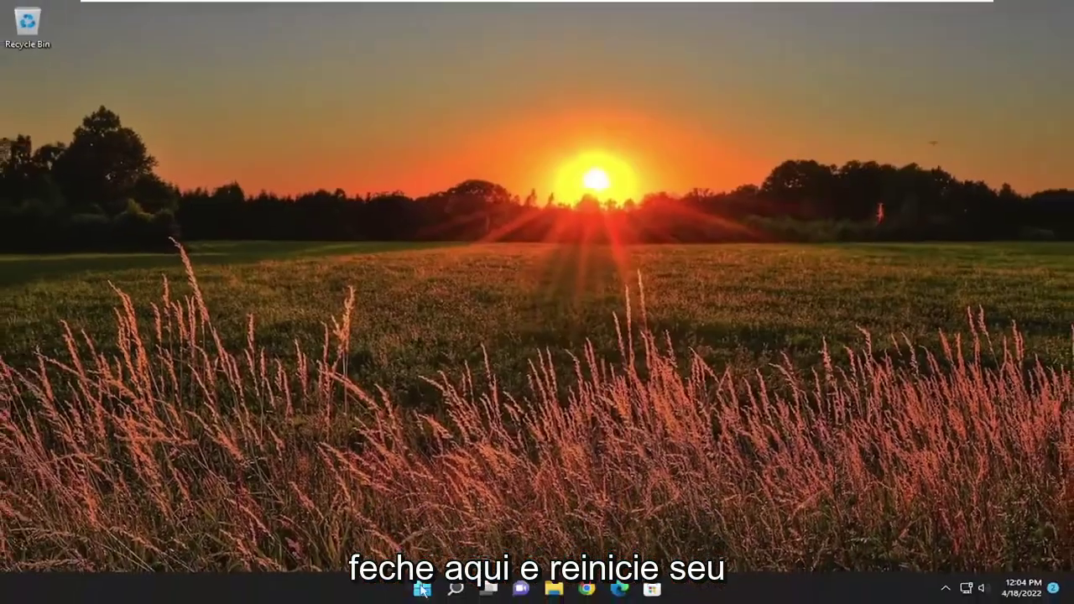
right_click(416, 600)
mouse_move(439, 553)
left_click(523, 559)
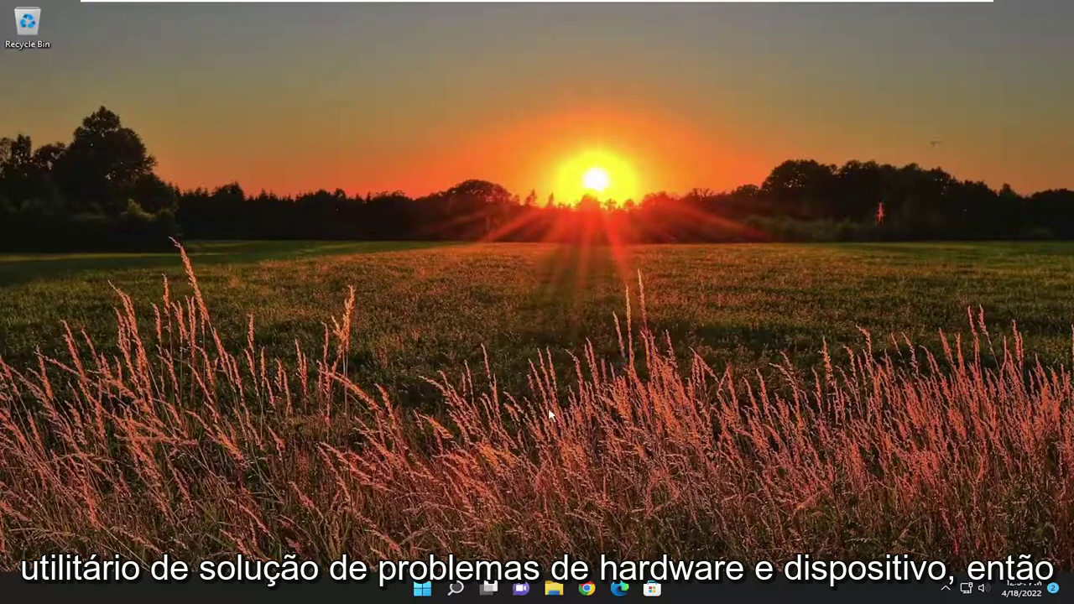
- Open a new administrator Command Prompt from search, approving the elevation prompt
left_click(454, 590)
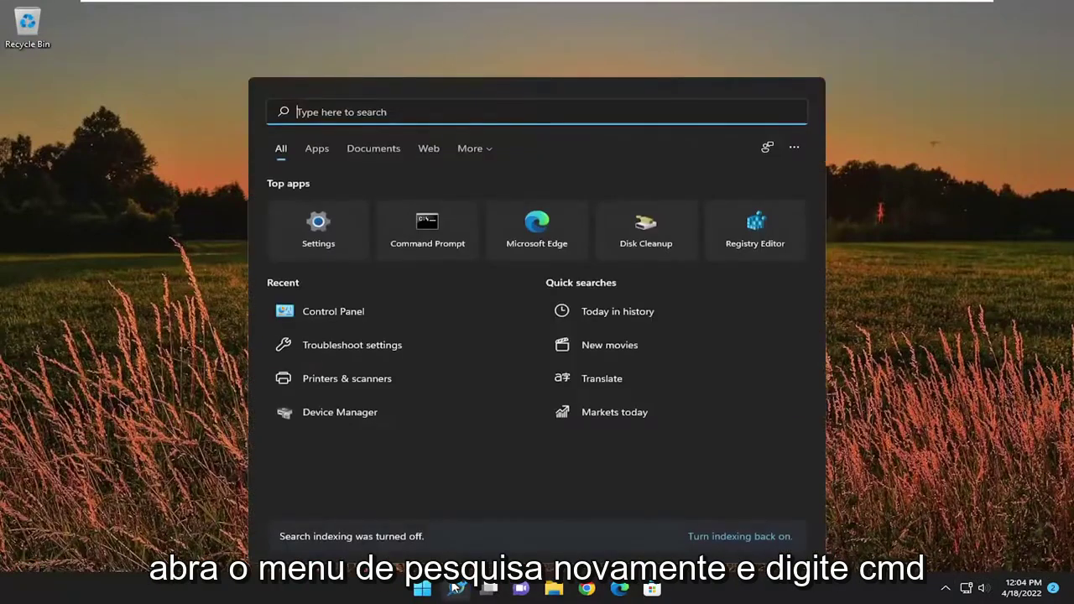
type("cmd")
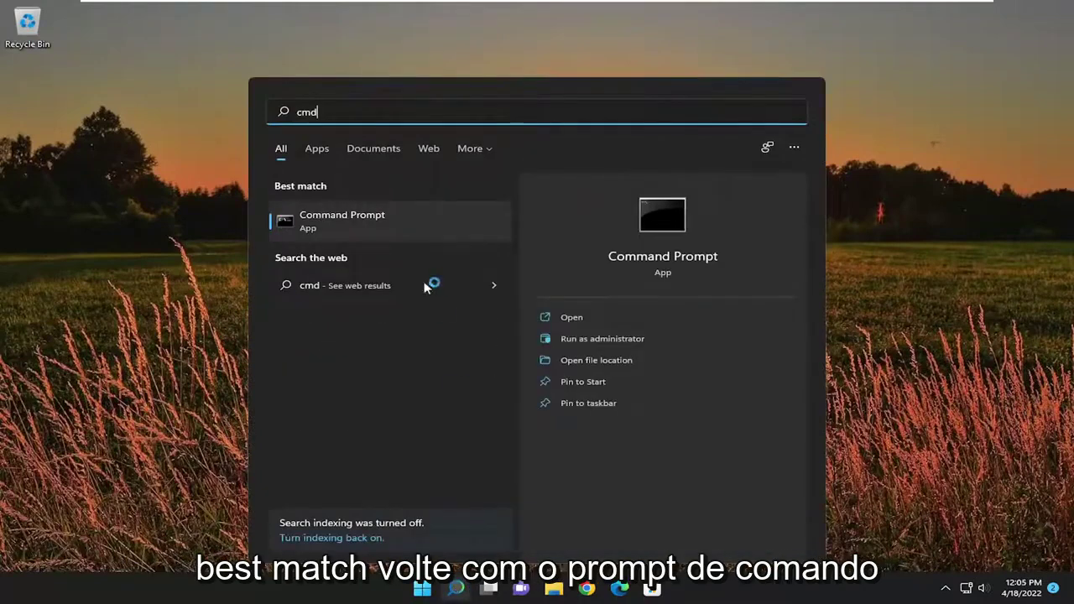
right_click(344, 216)
left_click(405, 239)
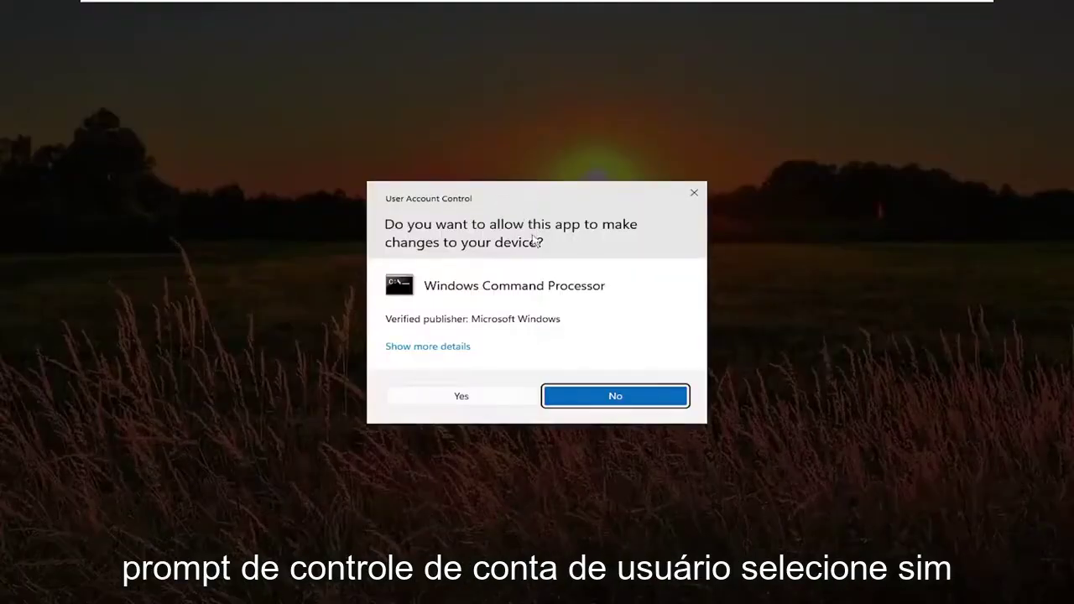
left_click(475, 396)
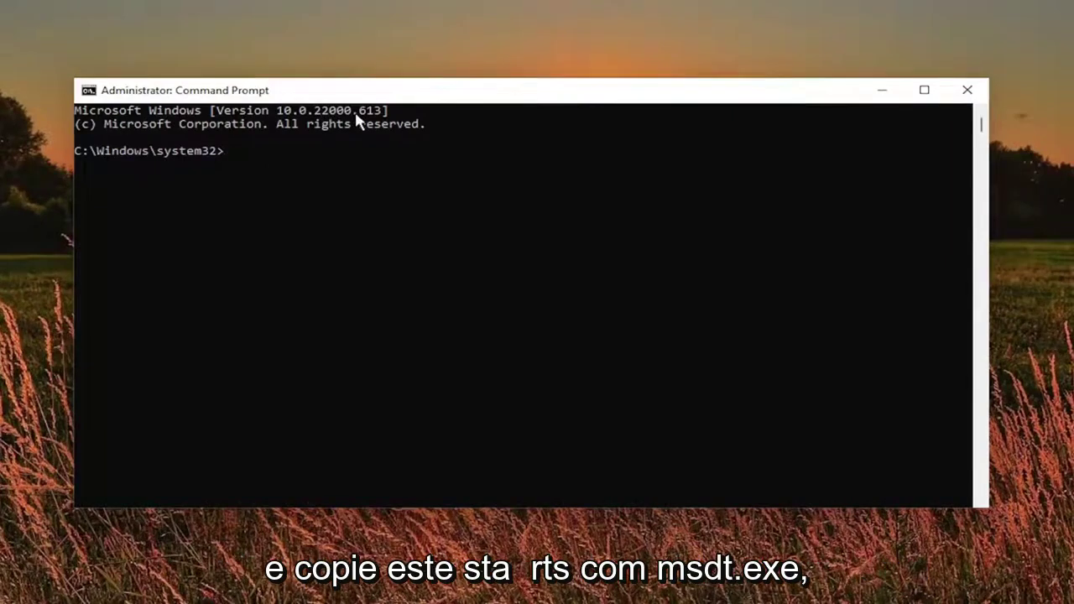
- Paste and run msdt.exe -id DeviceDiagnostic to launch the Hardware and Devices troubleshooter
right_click(501, 94)
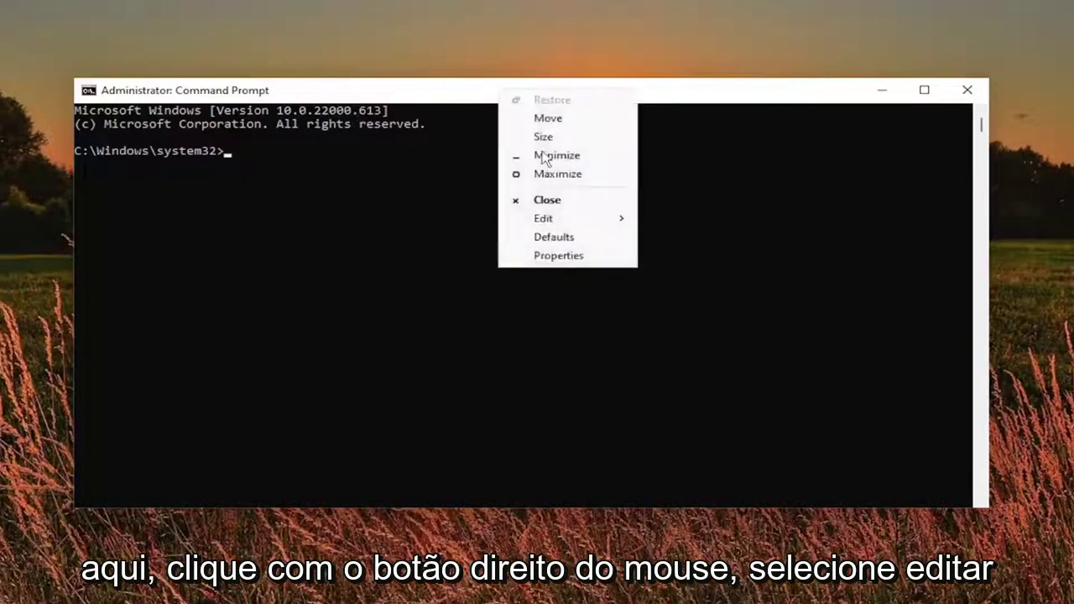
mouse_move(554, 221)
left_click(676, 256)
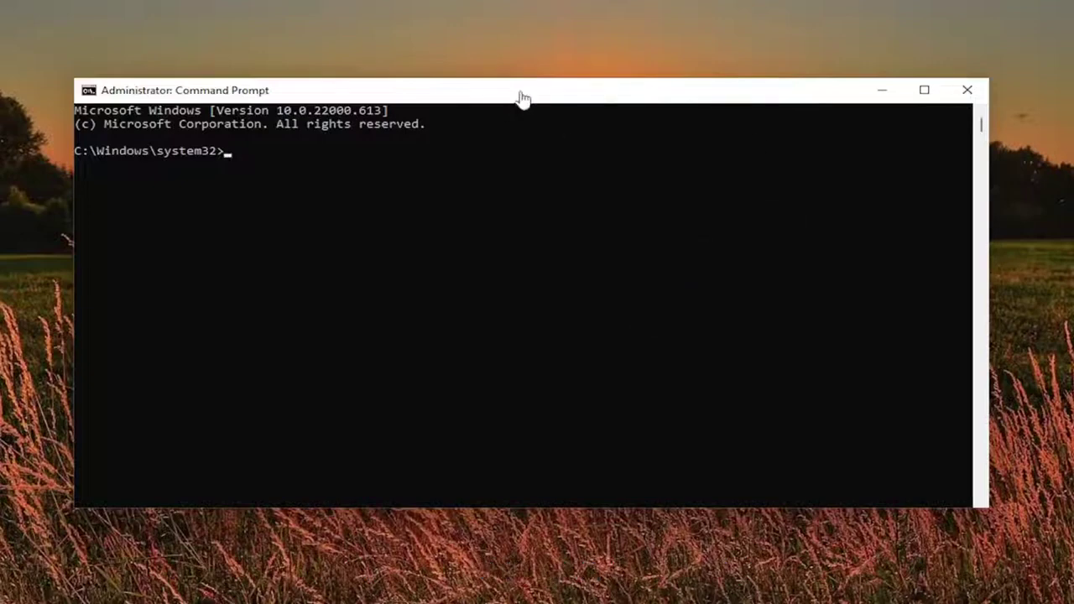
type("msdt.exe -id DeviceDiagnostic")
key("Return")
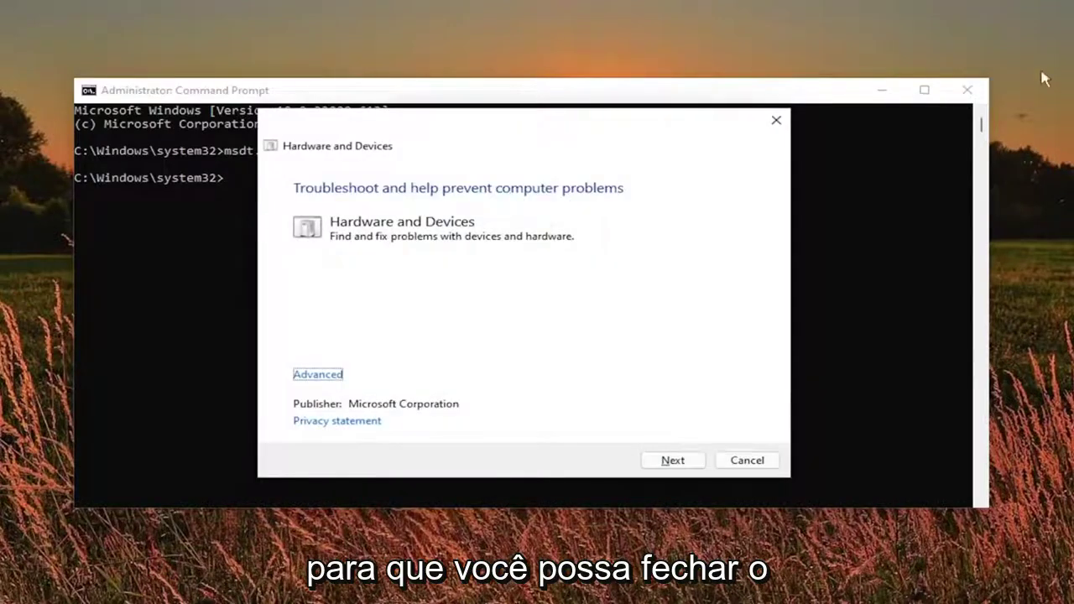
- Close Command Prompt and start troubleshooting with Apply repairs automatically kept checked
left_click(969, 91)
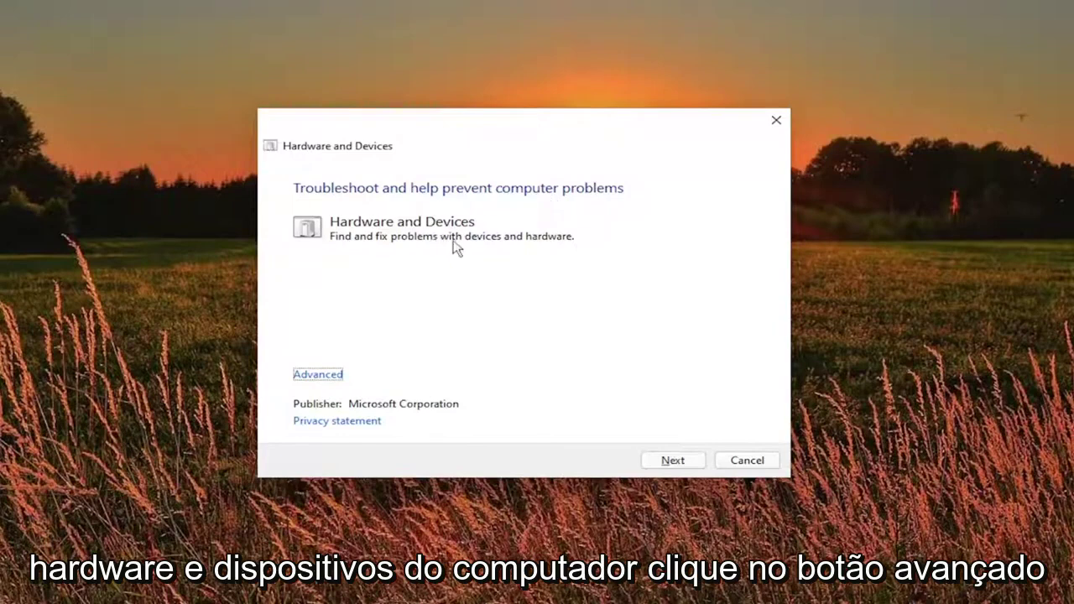
left_click(313, 377)
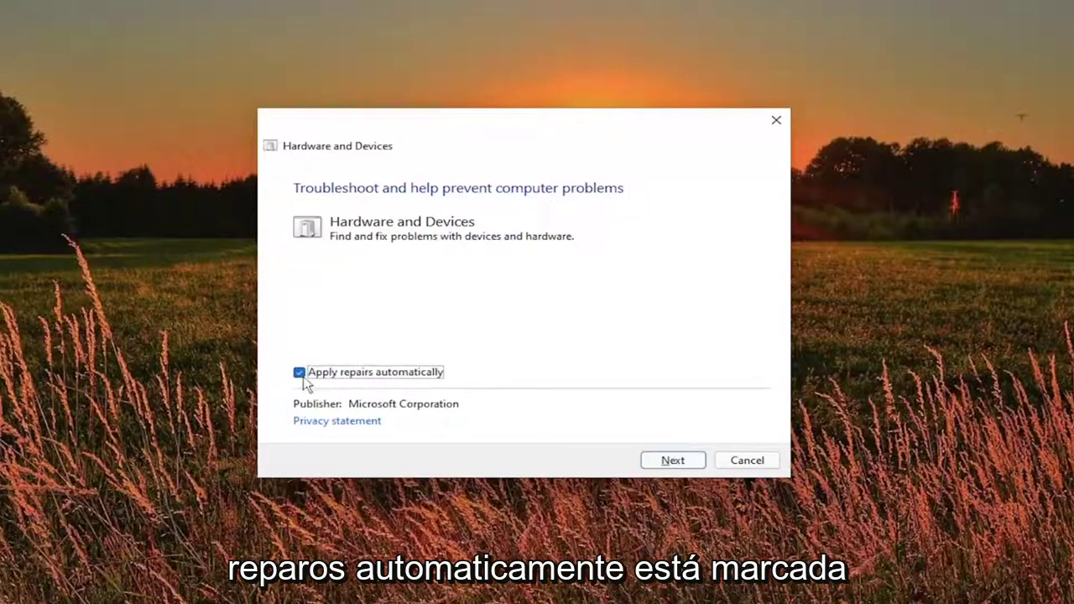
left_click(677, 460)
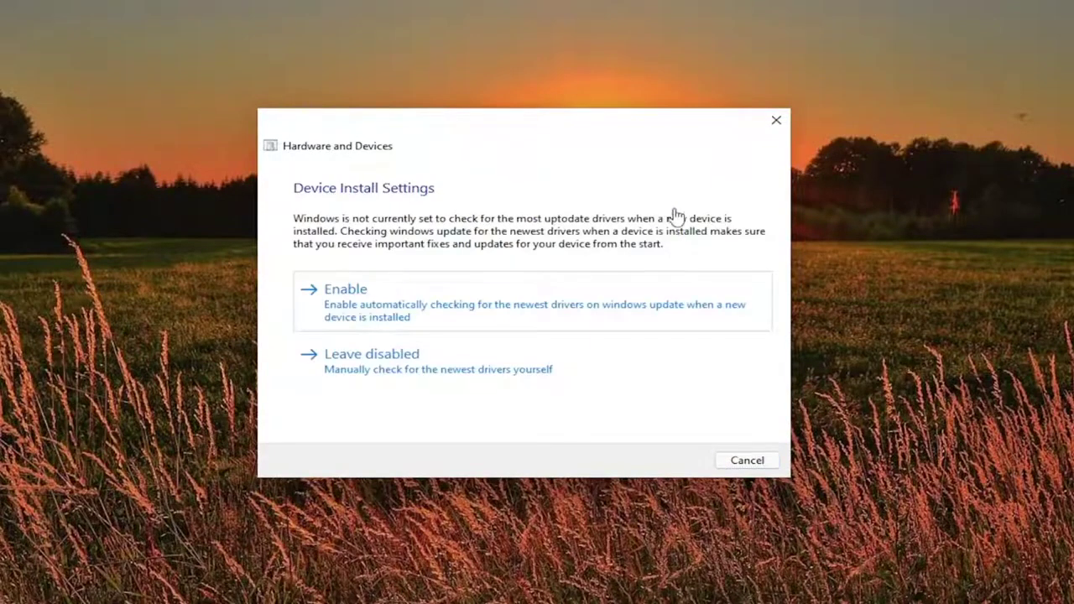
- Enable automatic checking for the newest drivers under Device Install Settings
left_click(437, 295)
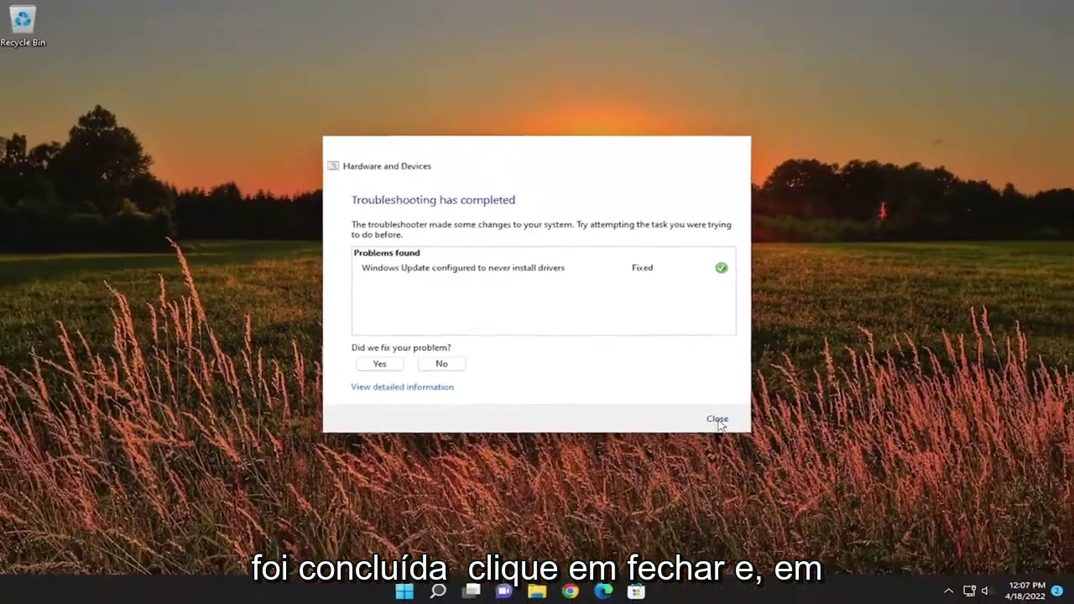
- Close the completed troubleshooter and restart Windows from the Start button's power menu
left_click(747, 460)
right_click(423, 586)
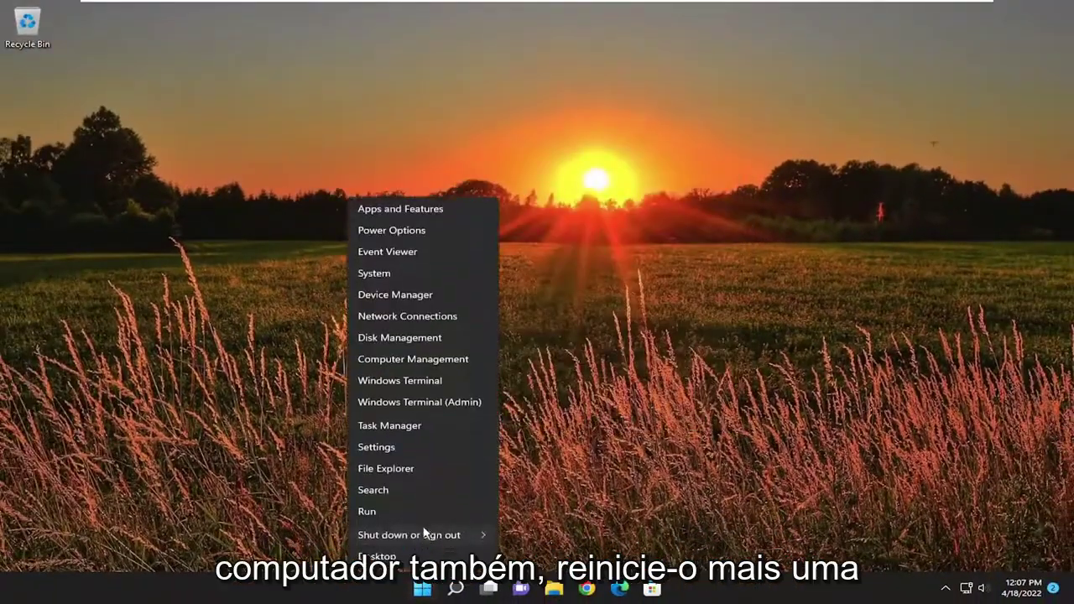
mouse_move(458, 535)
left_click(520, 555)
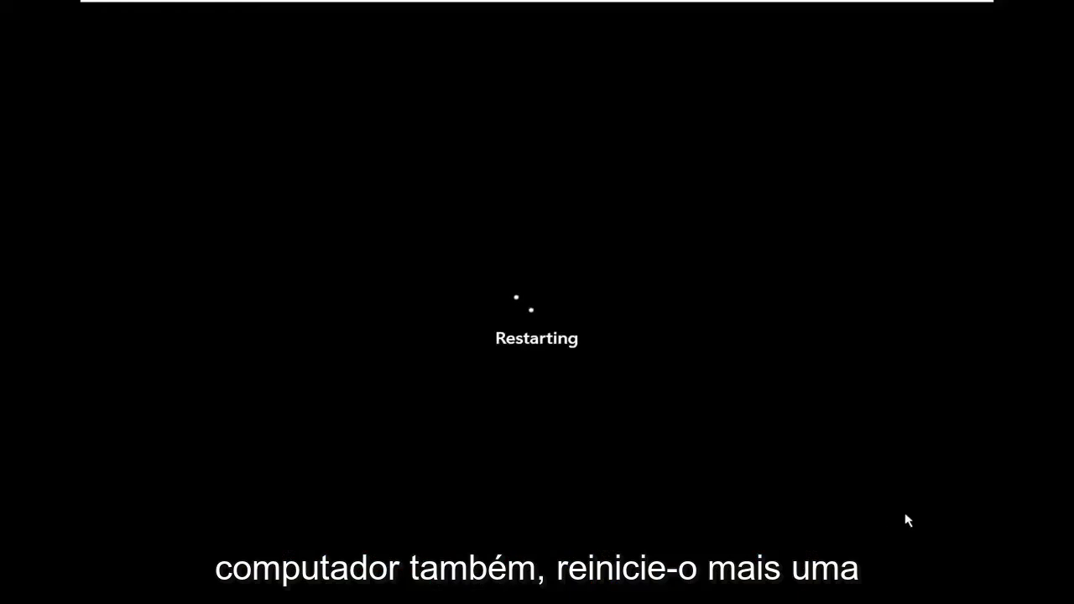